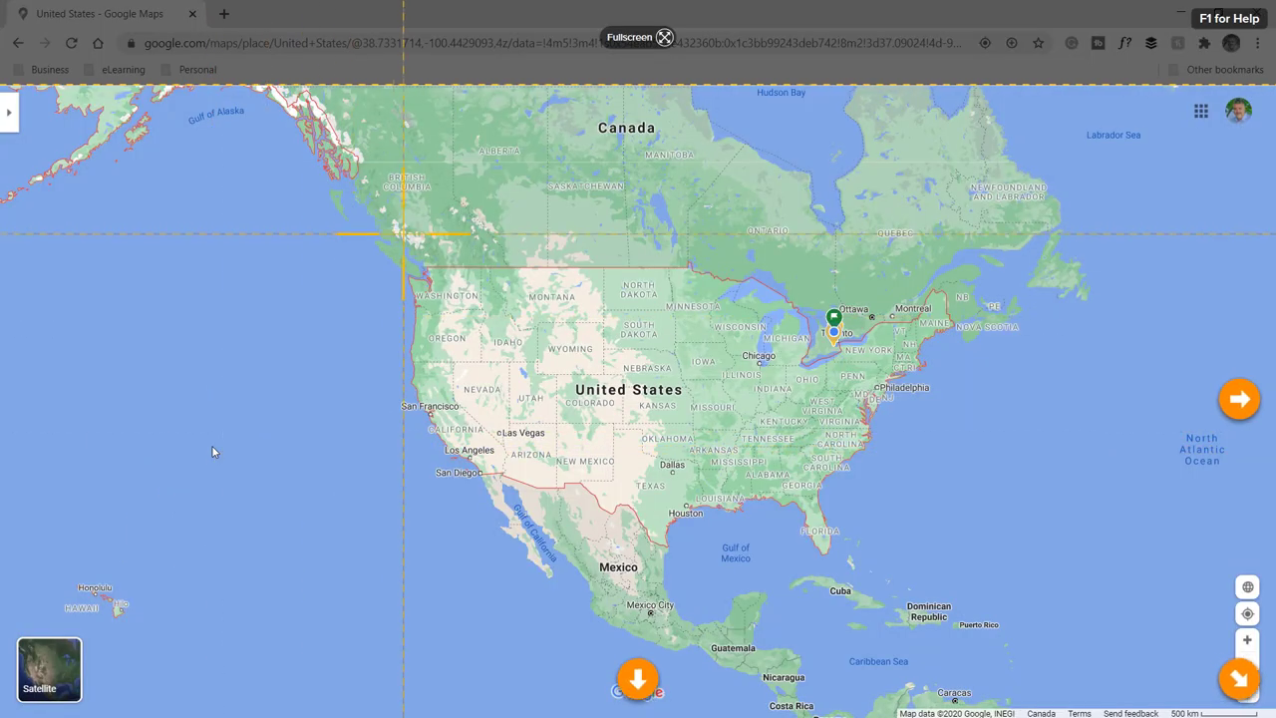
- Capture the United States area of the map and paste it onto a new blank slide in Adobe Captivate
drag(376, 243, 975, 574)
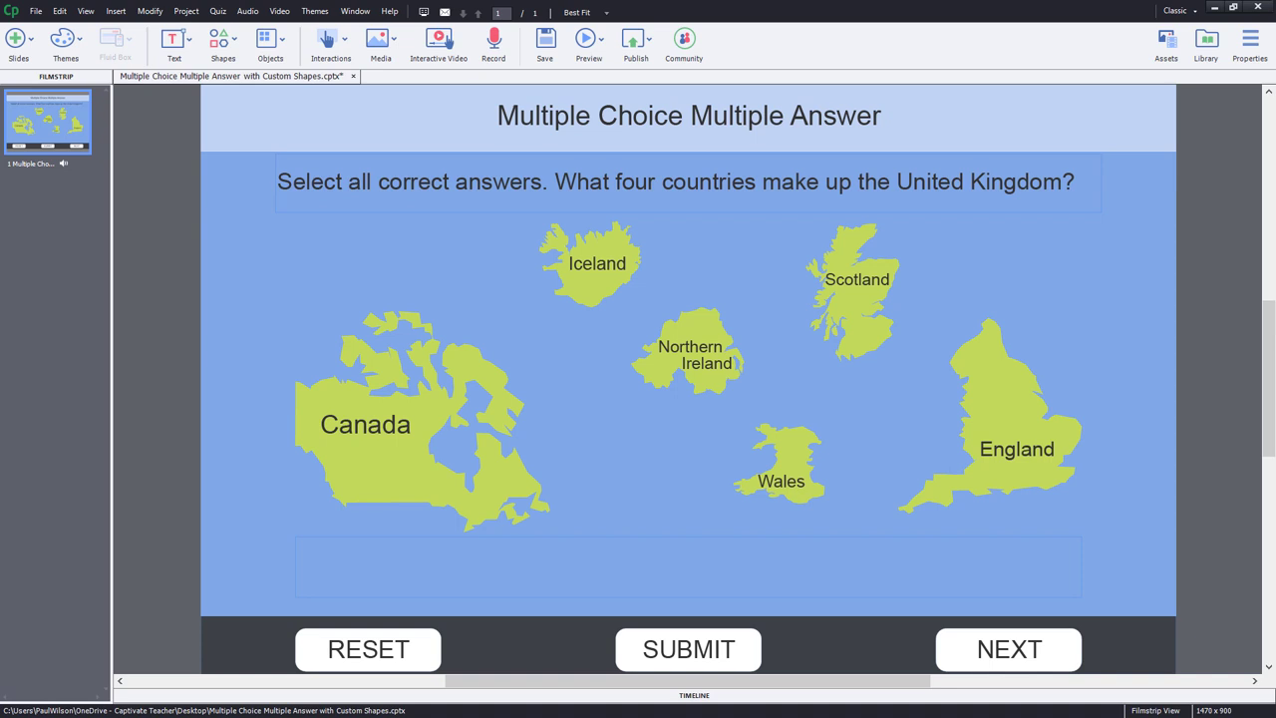
click(16, 40)
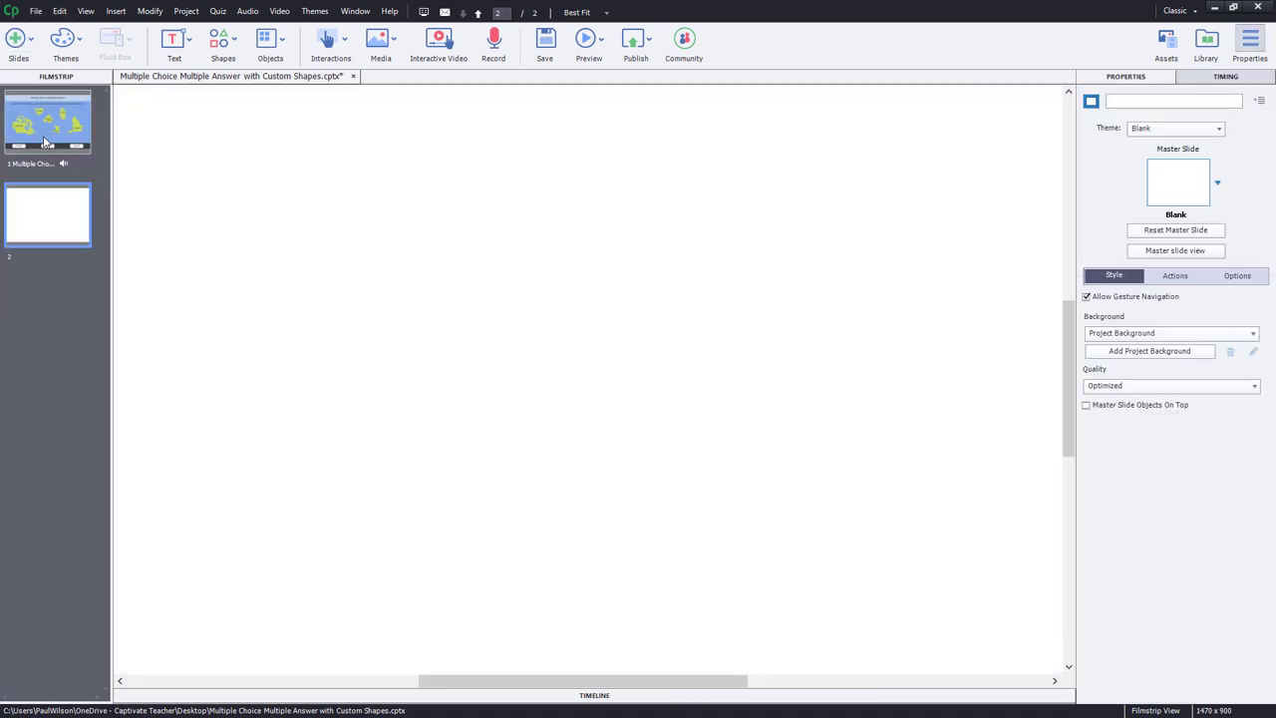
key(ctrl+v)
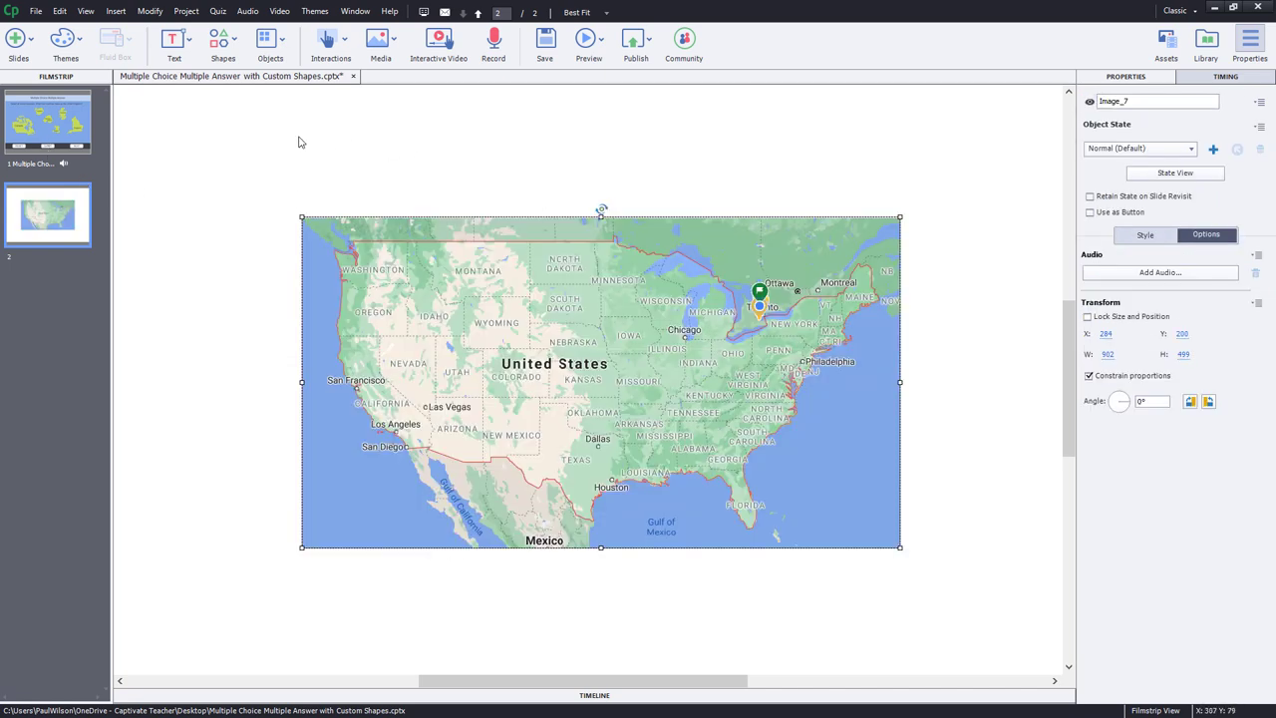
- Trace the mainland United States outline with the freeform polygon shape and delete the map image beneath it
click(228, 41)
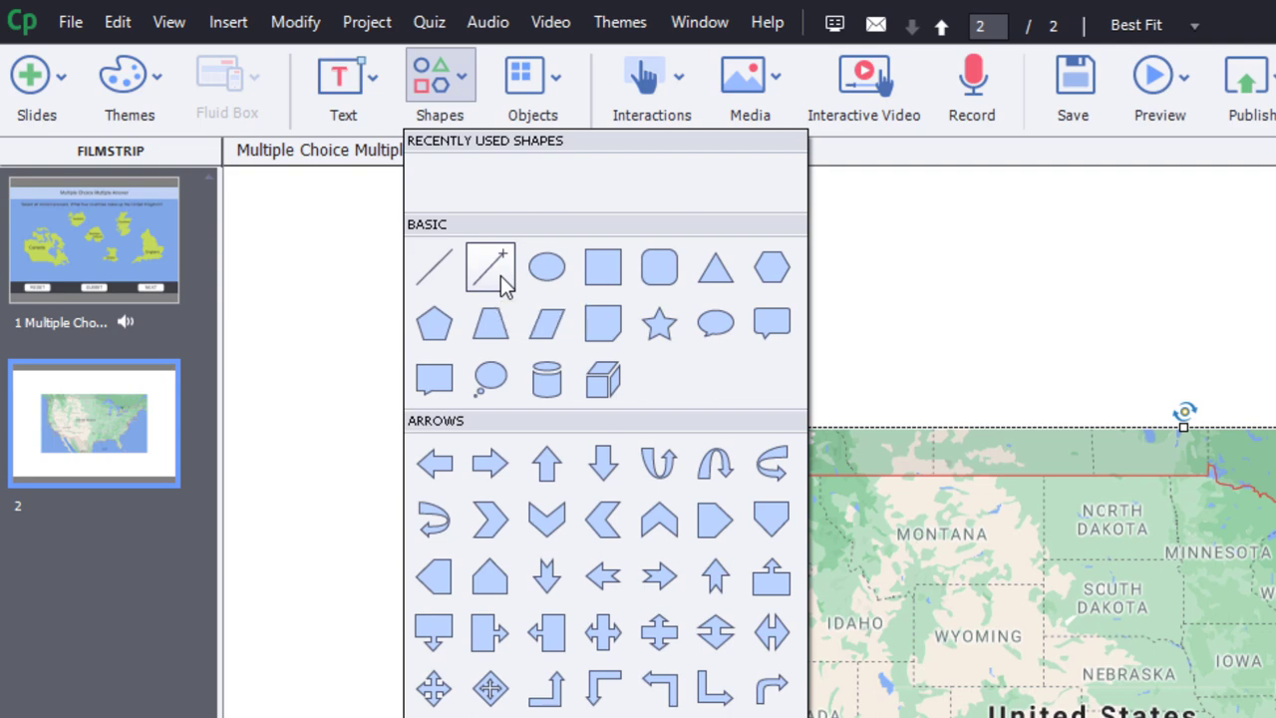
click(501, 275)
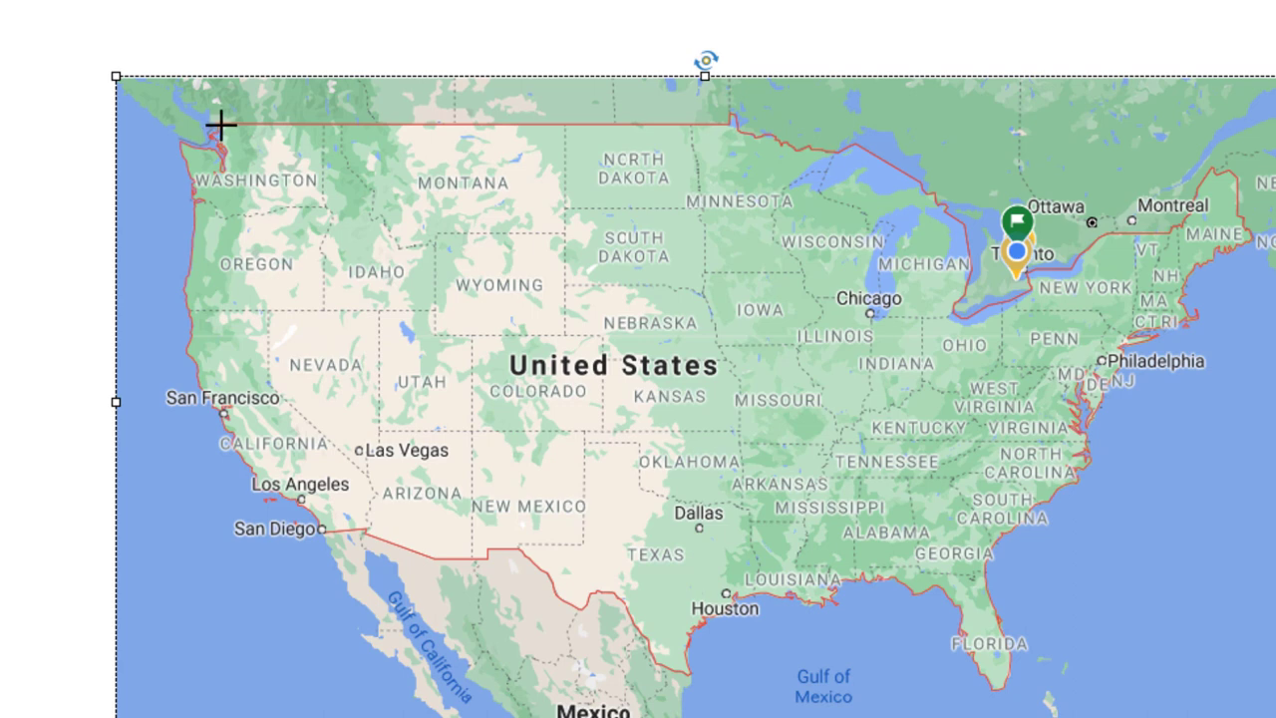
click(221, 124)
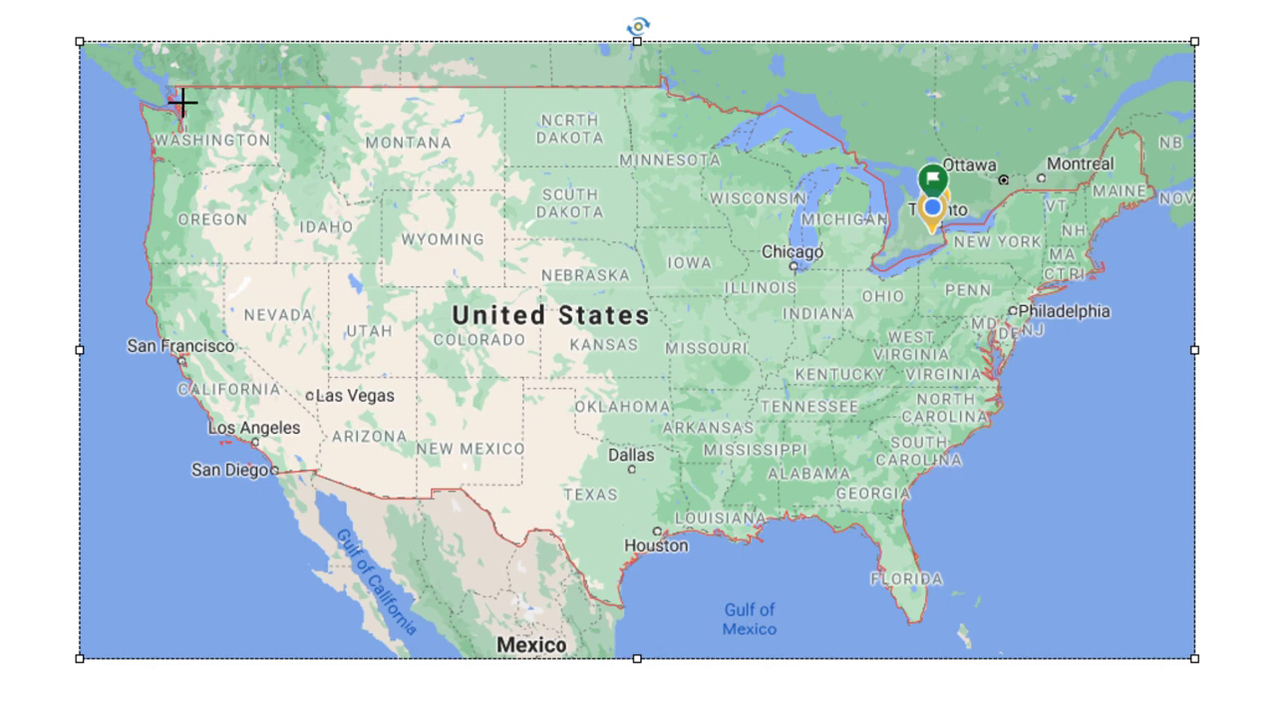
click(180, 87)
click(179, 89)
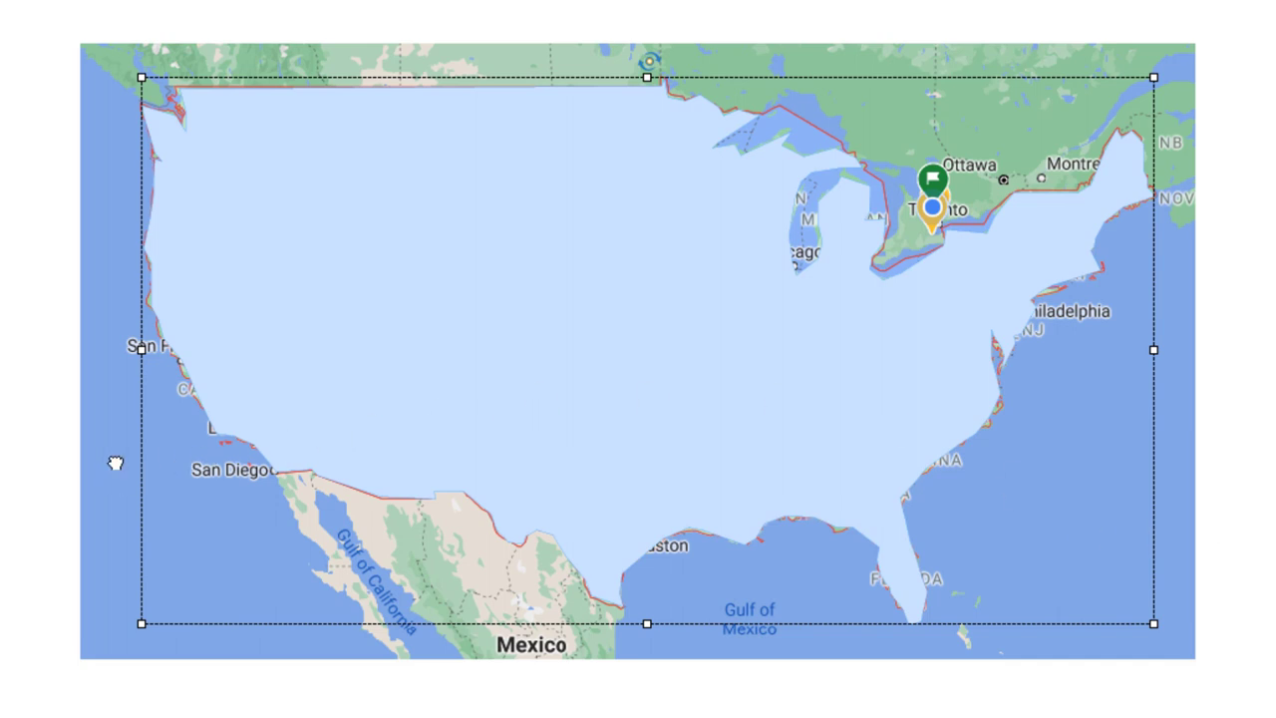
click(116, 462)
key(Delete)
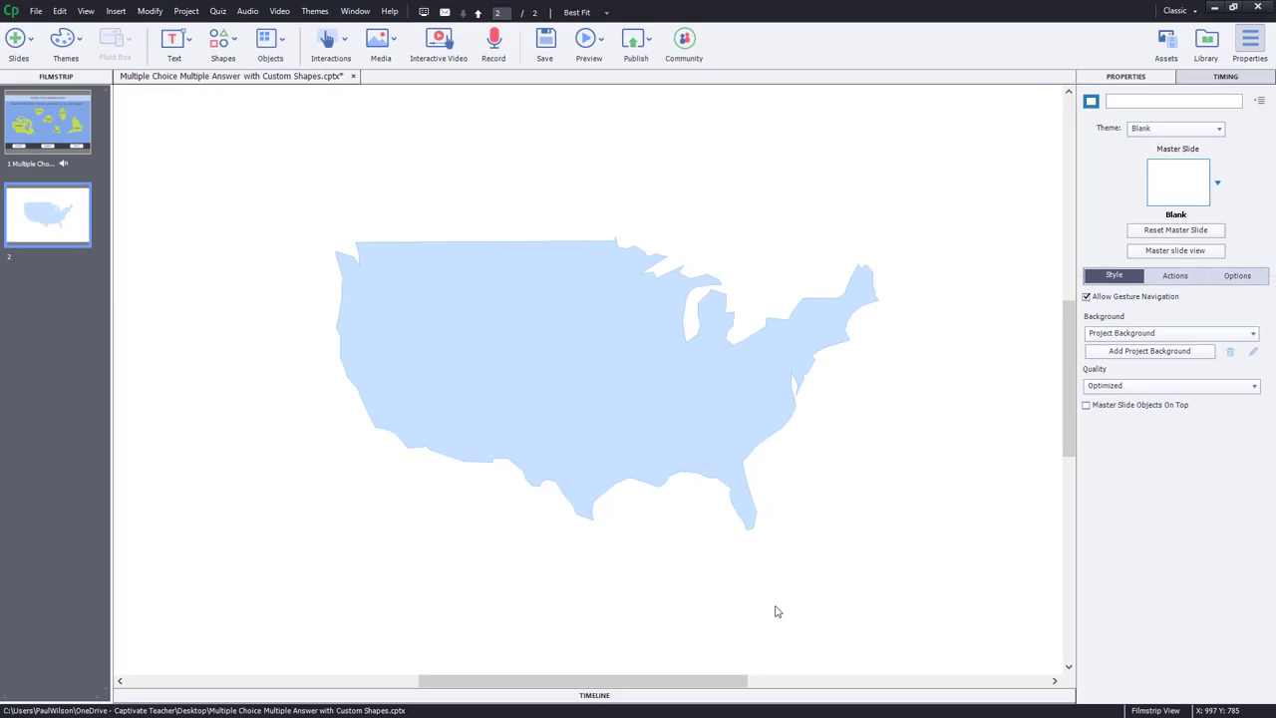
- Fill the traced shape with the green sampled from the country shapes in the first slide's thumbnail
click(711, 437)
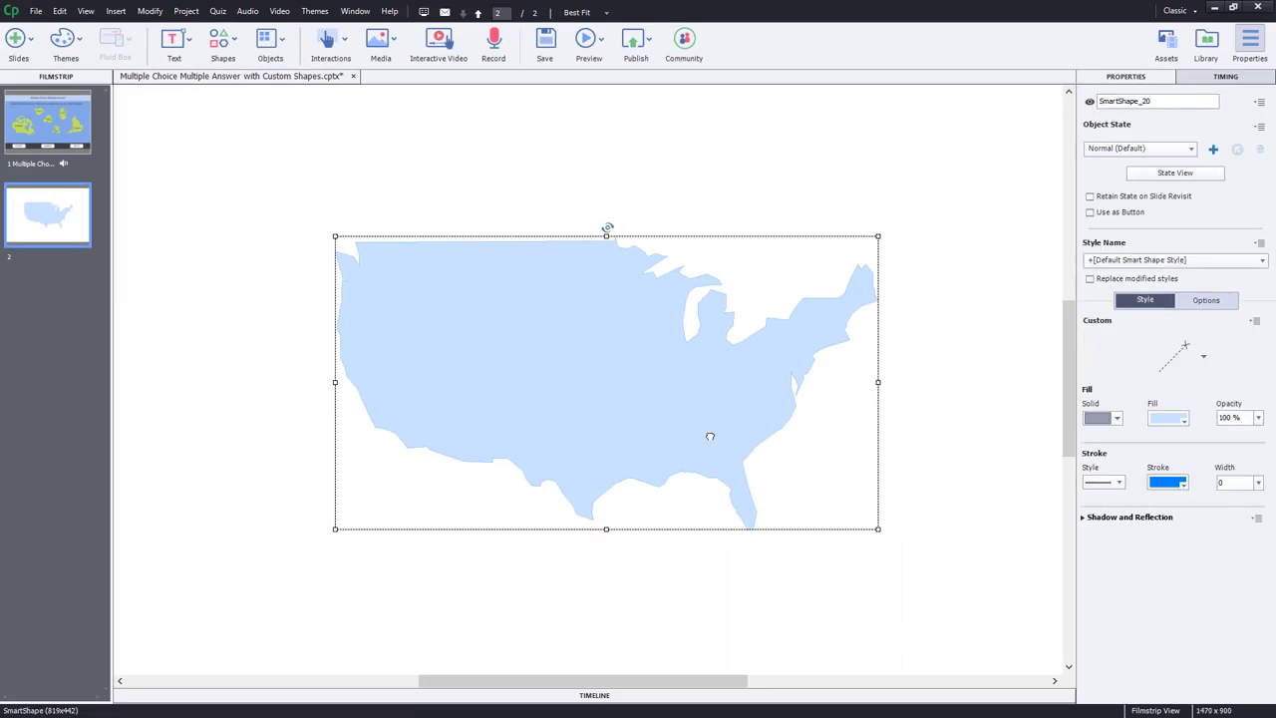
click(1168, 419)
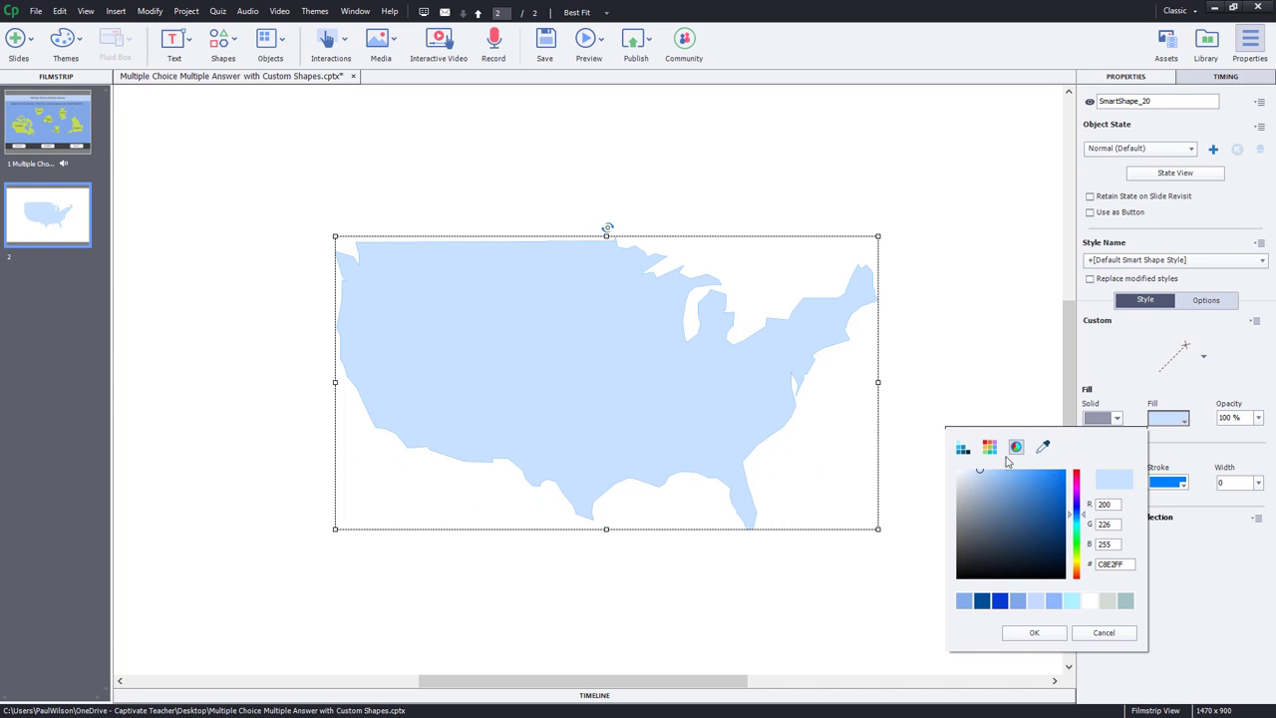
click(1042, 446)
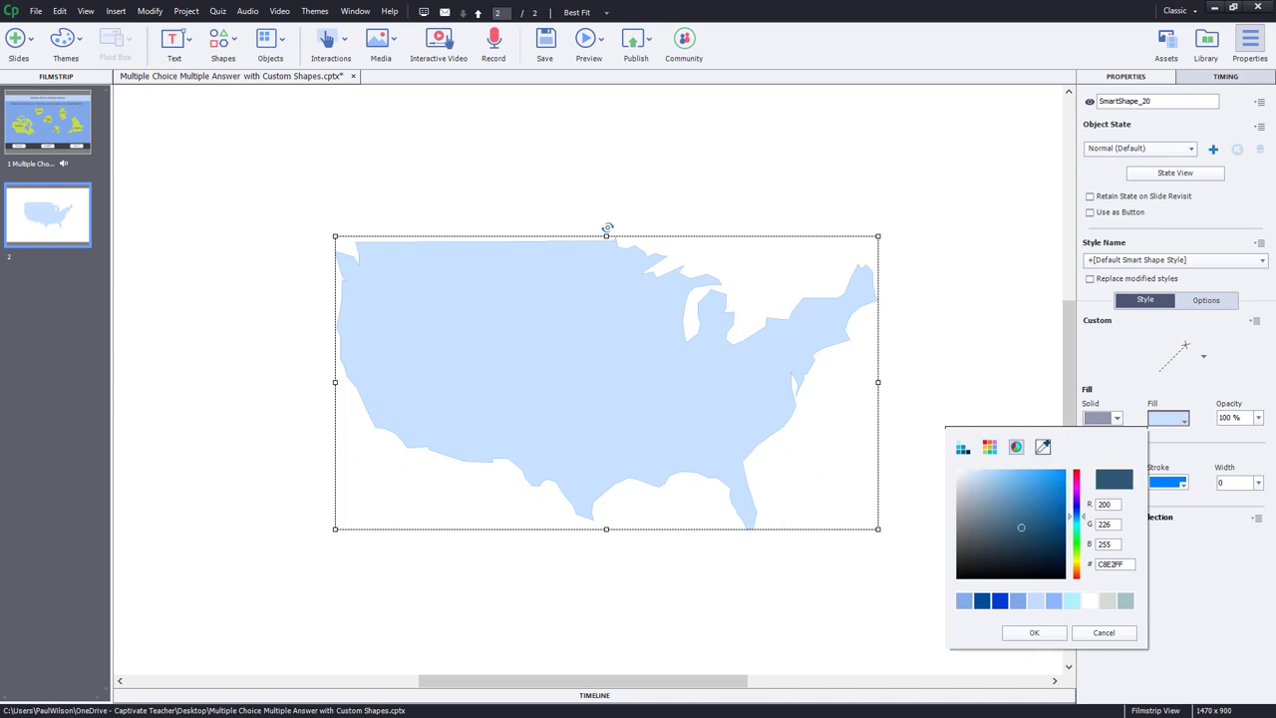
click(80, 120)
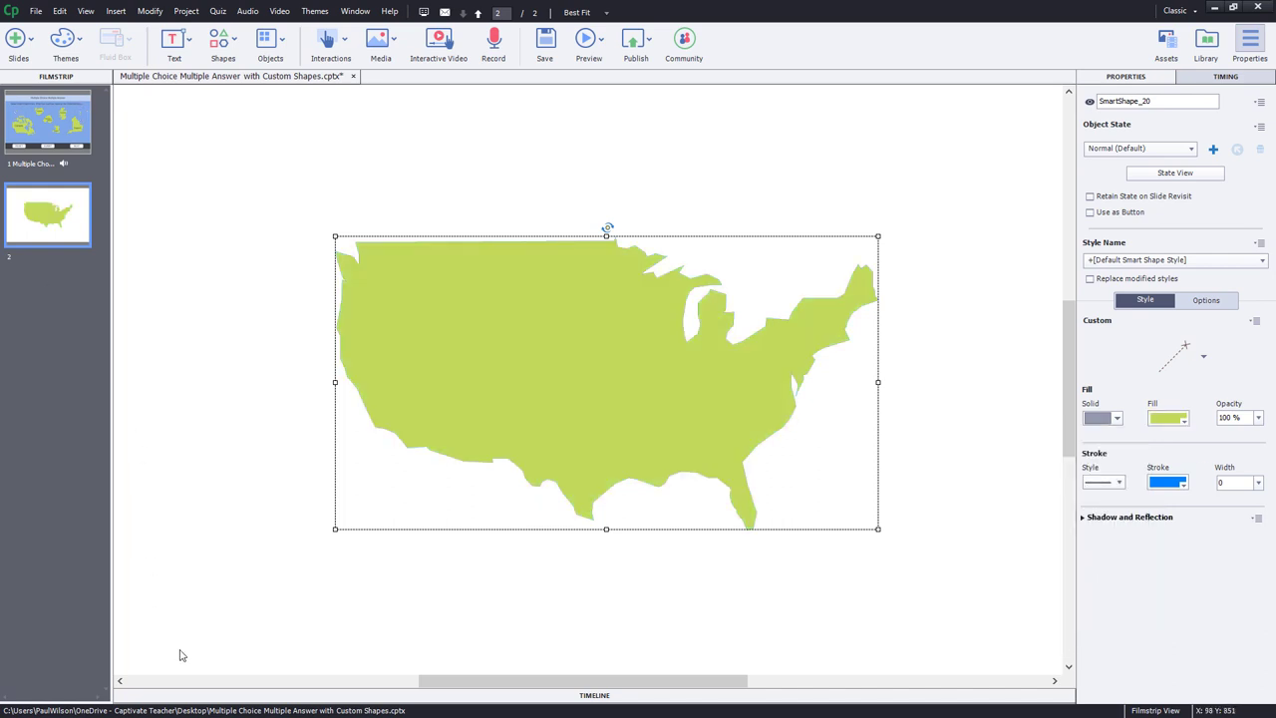
click(795, 628)
- Save the green outline as a reusable custom shape named USA
click(720, 449)
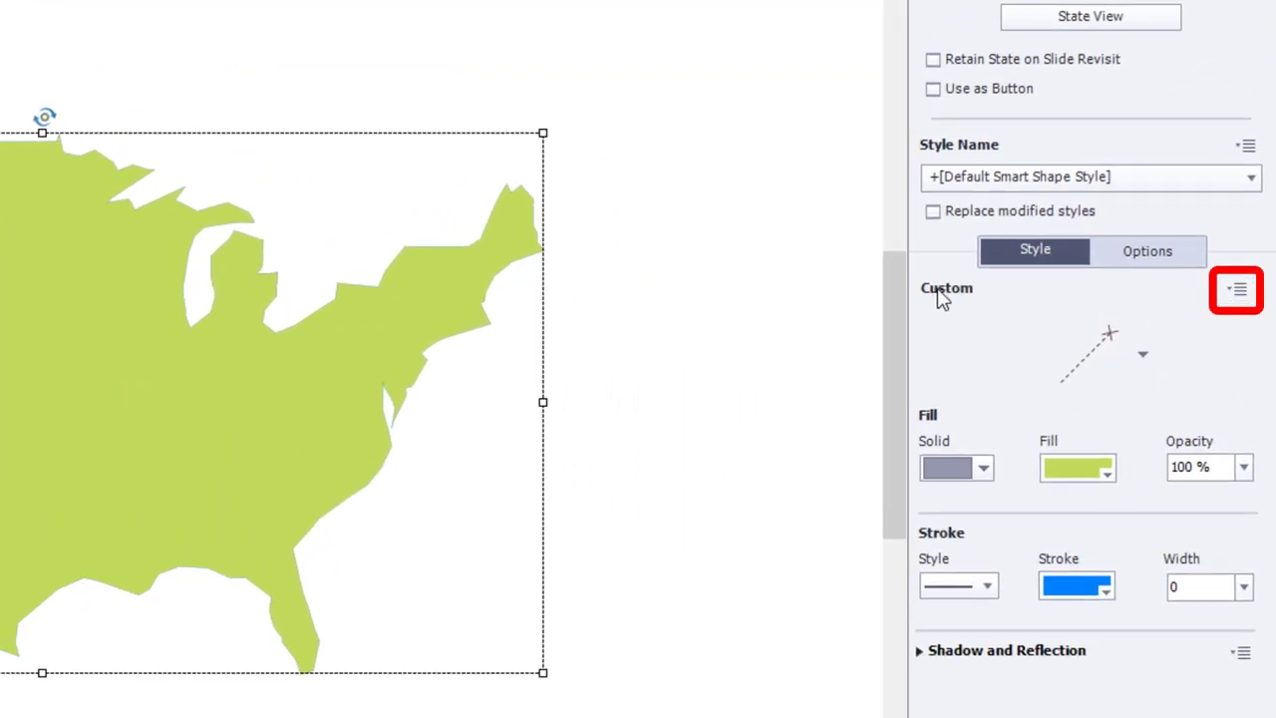
click(1237, 290)
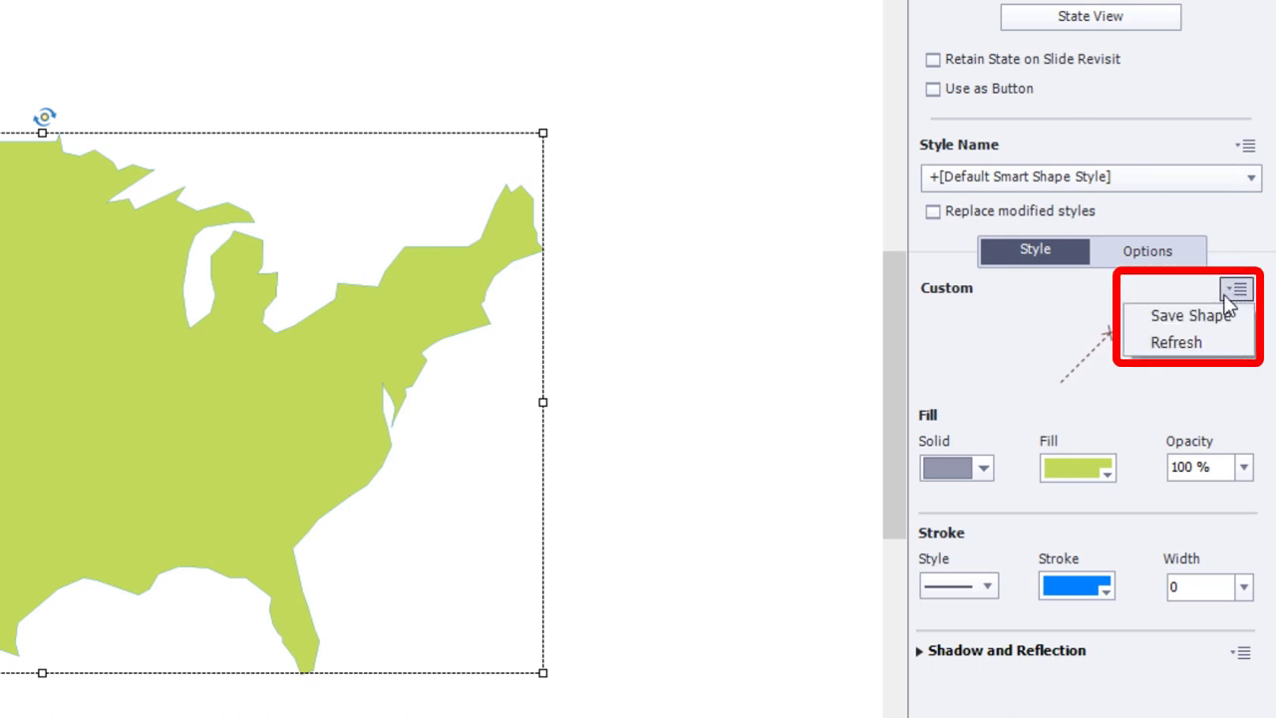
click(1224, 315)
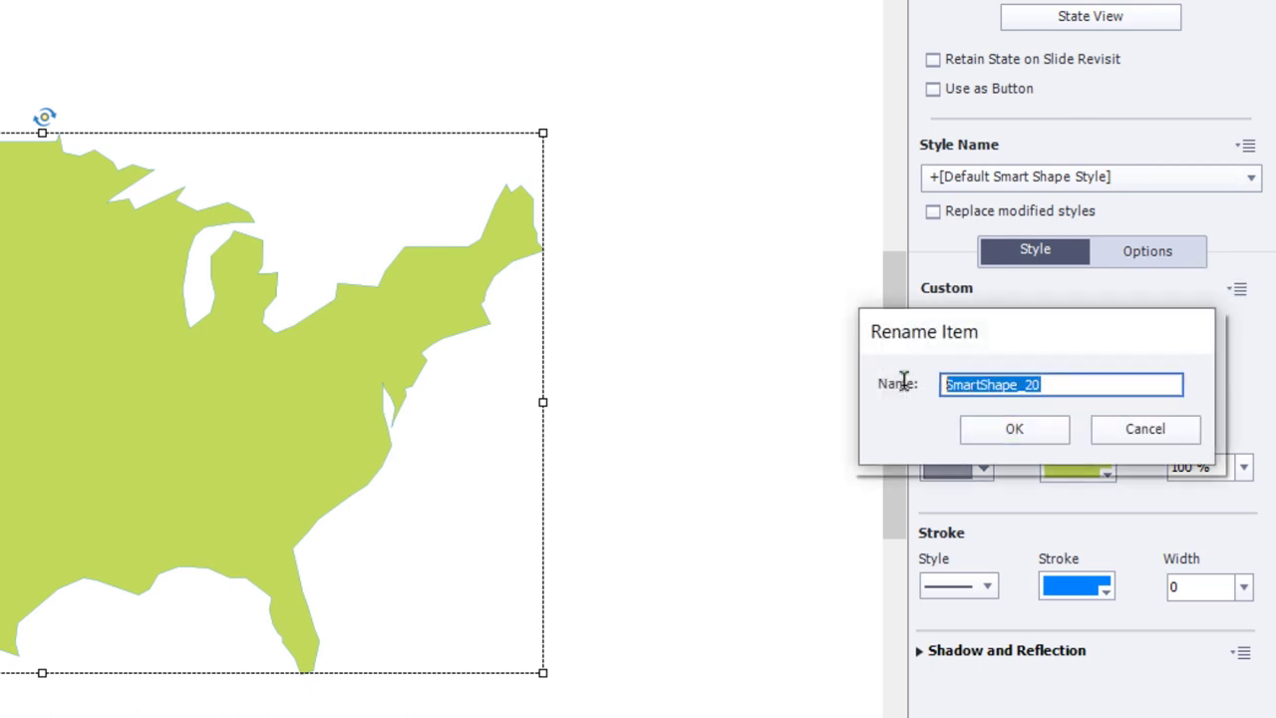
text(USA)
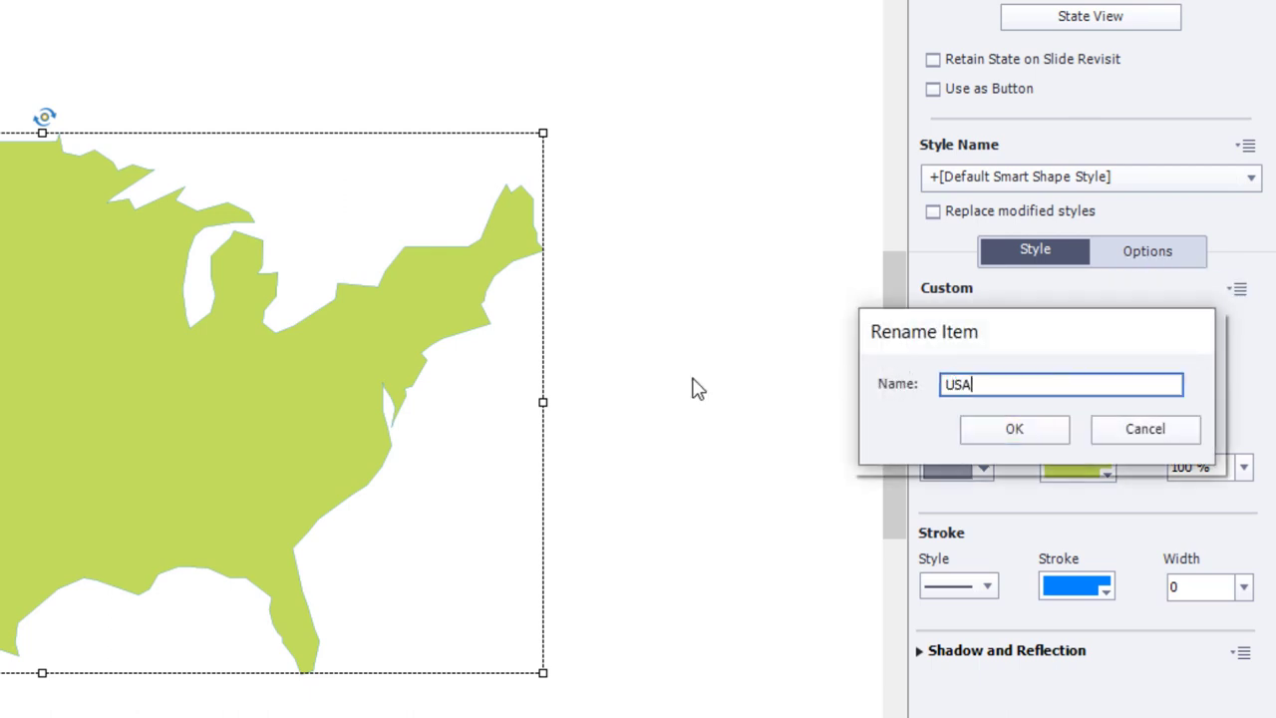
click(995, 429)
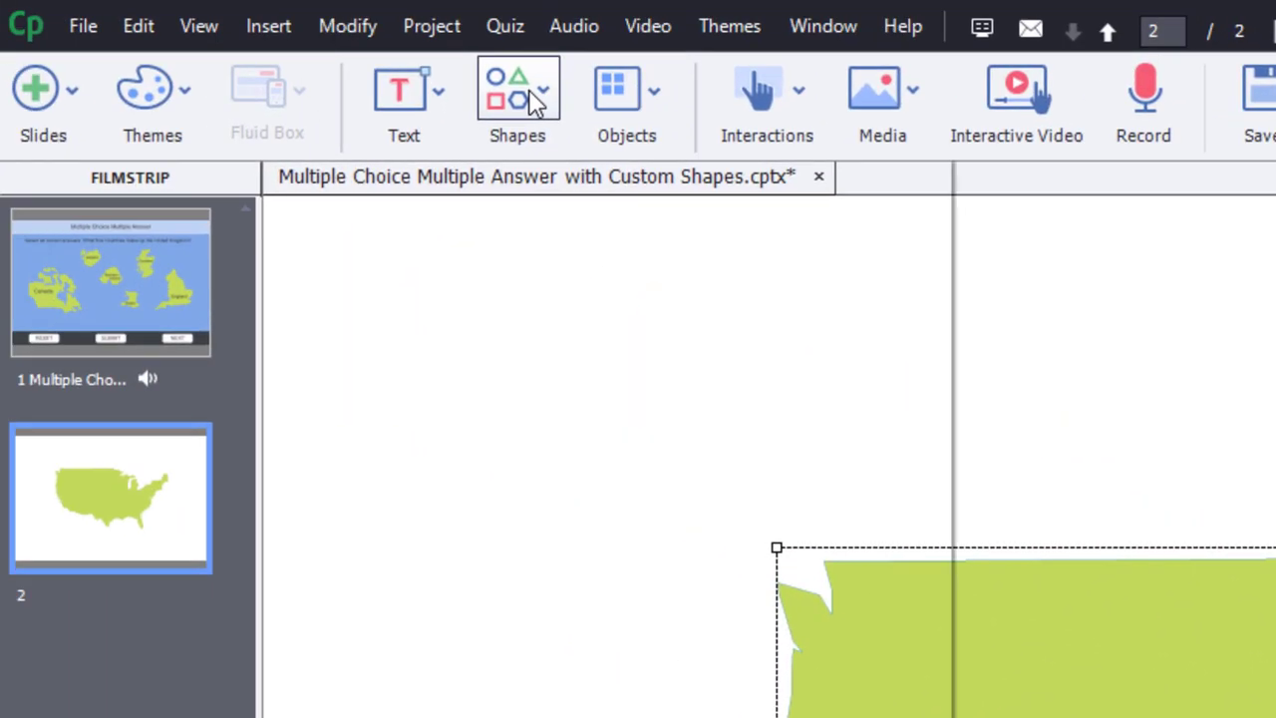
- Draw a smaller copy of the saved USA shape at the slide's upper left and move the green shape toward the lower right
click(535, 99)
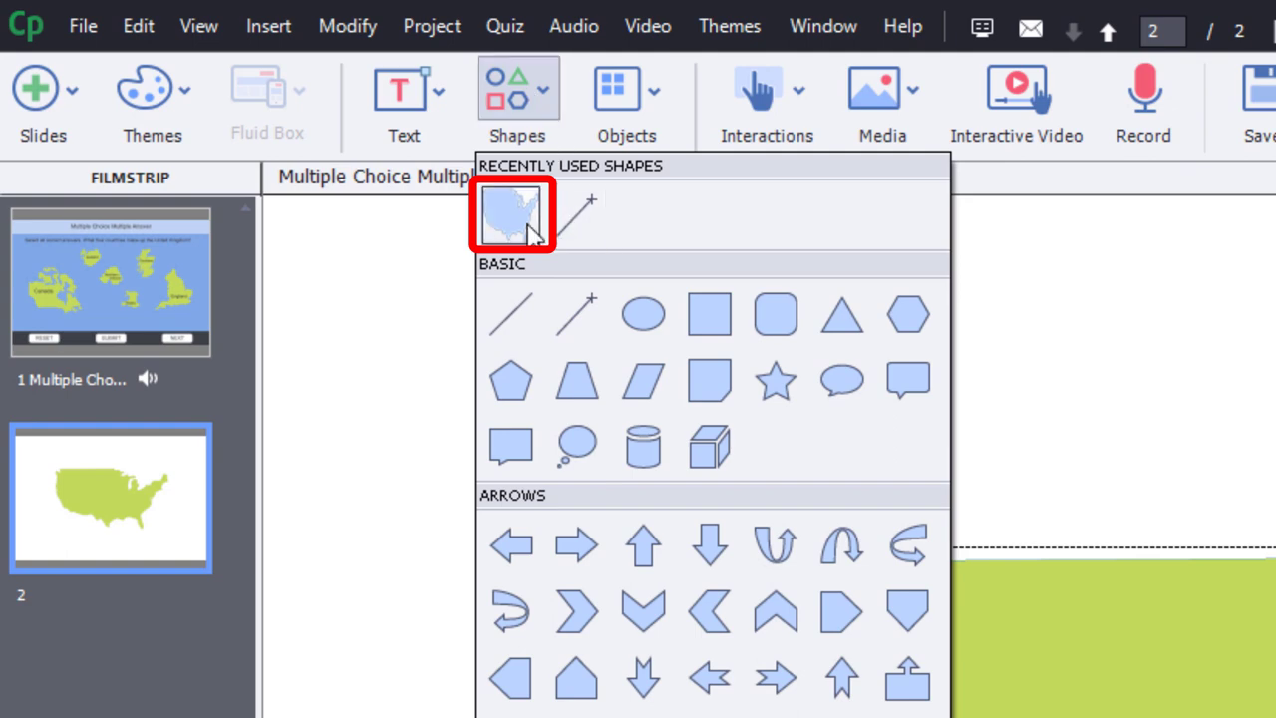
click(529, 227)
drag(862, 335, 1275, 717)
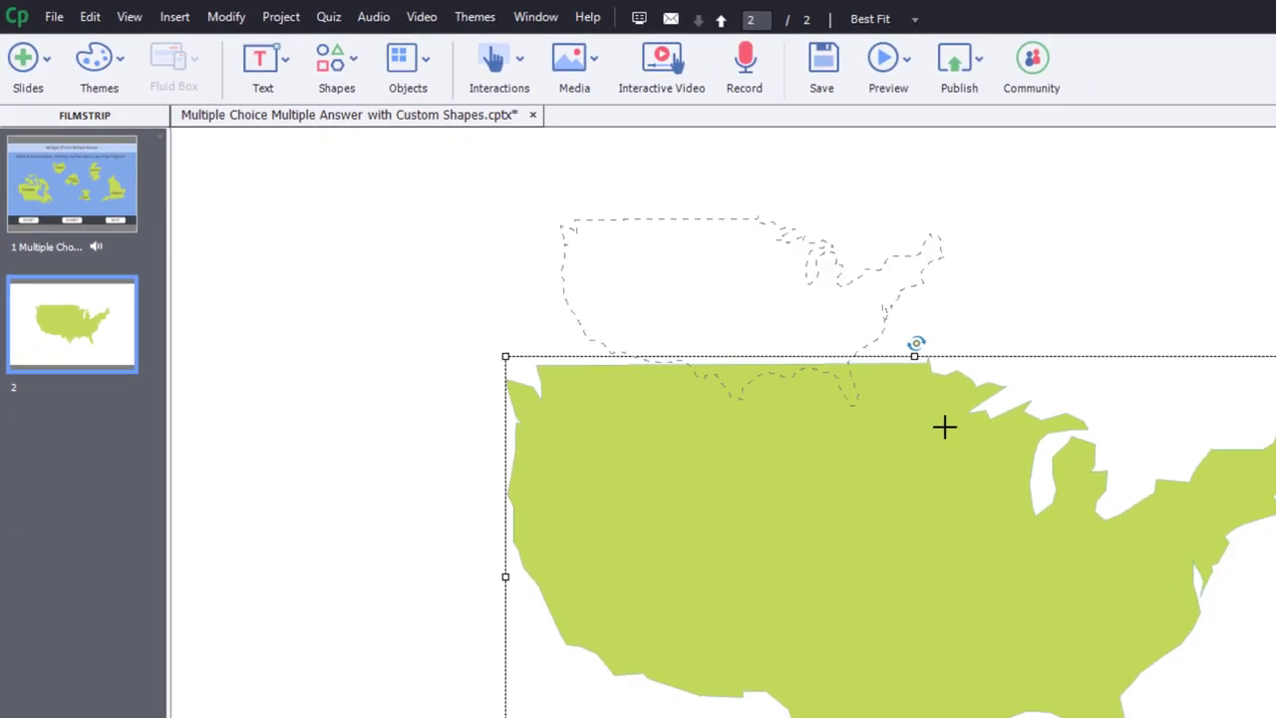
drag(984, 498, 1043, 530)
click(353, 520)
drag(660, 289, 333, 275)
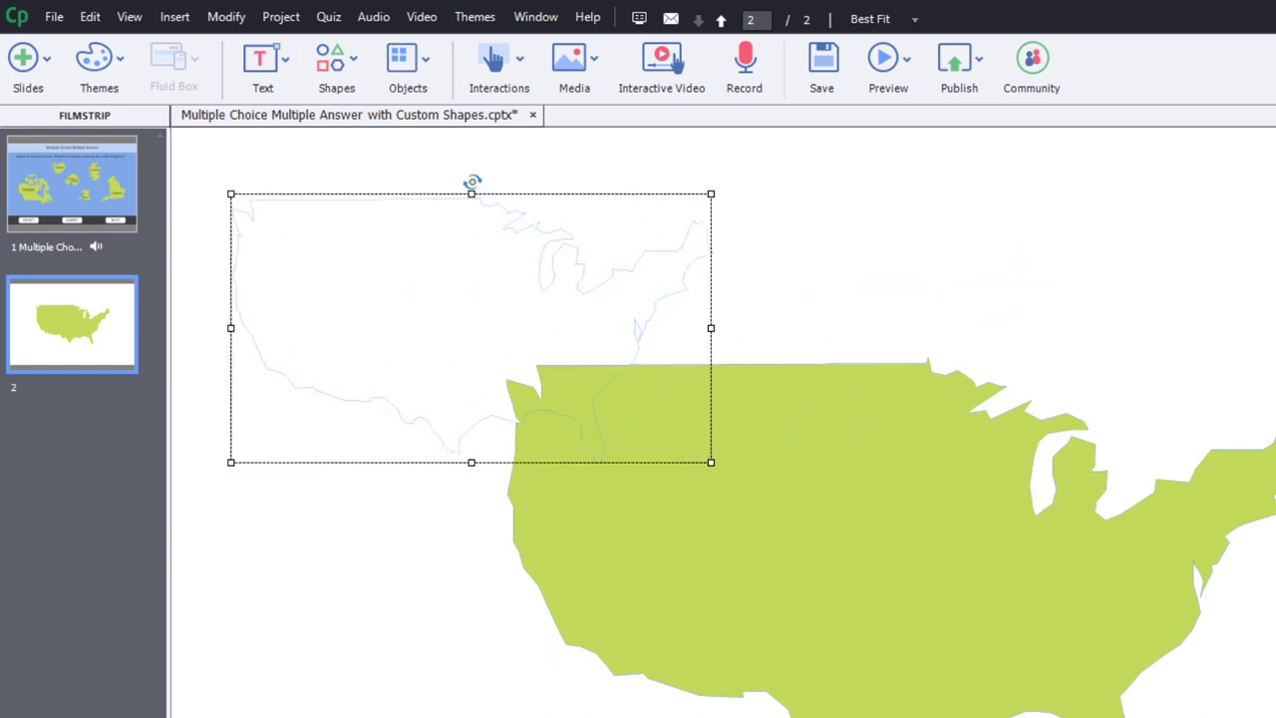
click(1096, 222)
click(849, 464)
drag(850, 465, 1003, 598)
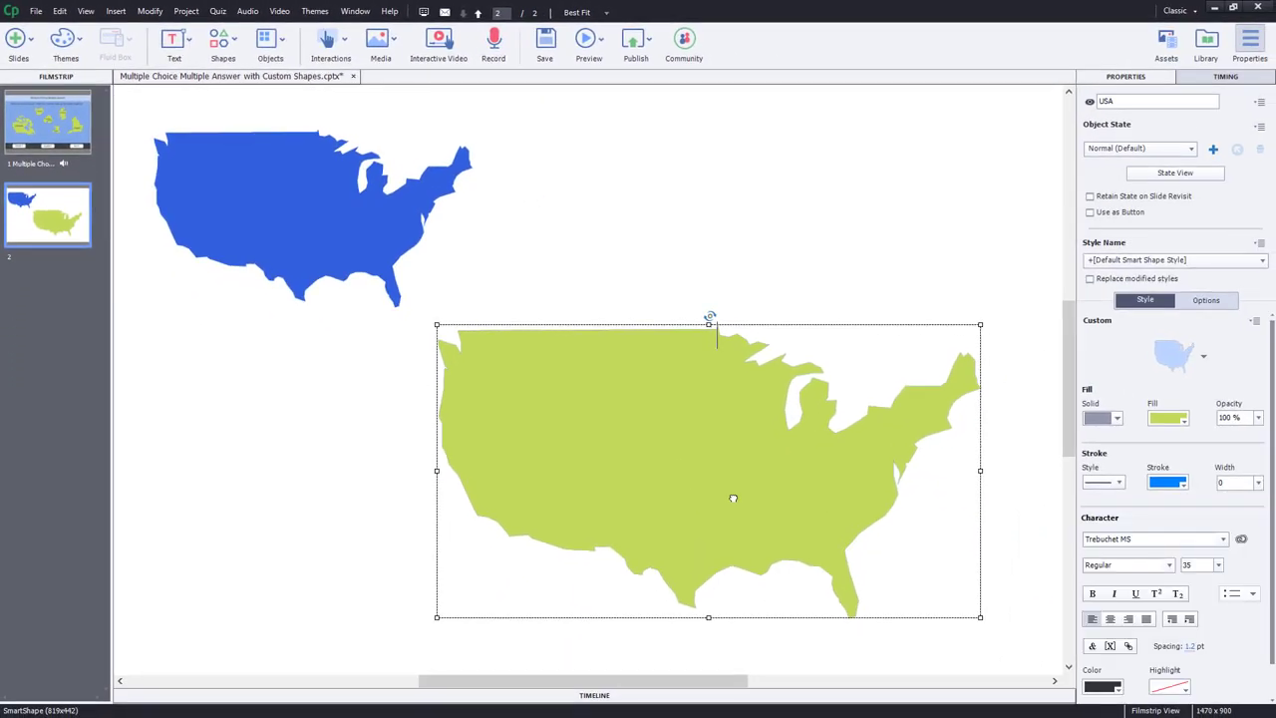
- Label the green shape "United States of America" and centre the text horizontally
text(NITED)
key(BackSpace)
key(BackSpace)
key(BackSpace)
key(BackSpace)
key(BackSpace)
key(BackSpace)
text(United States )
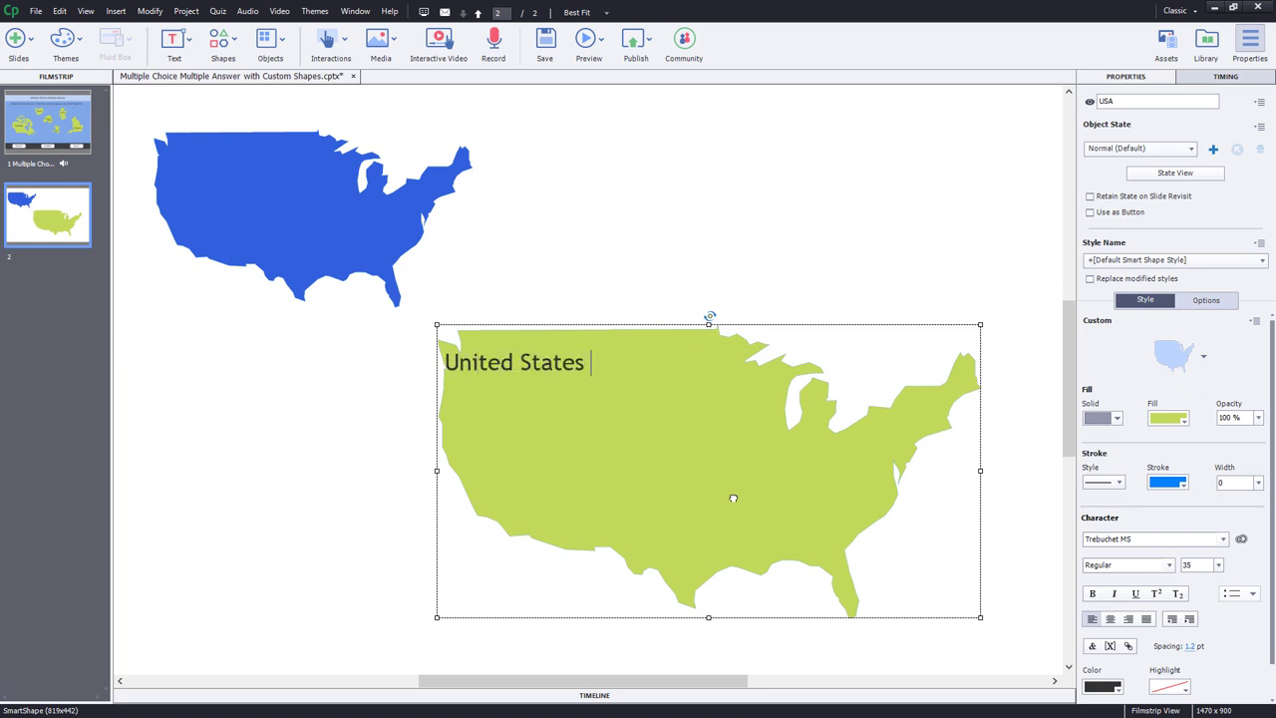
text(of America)
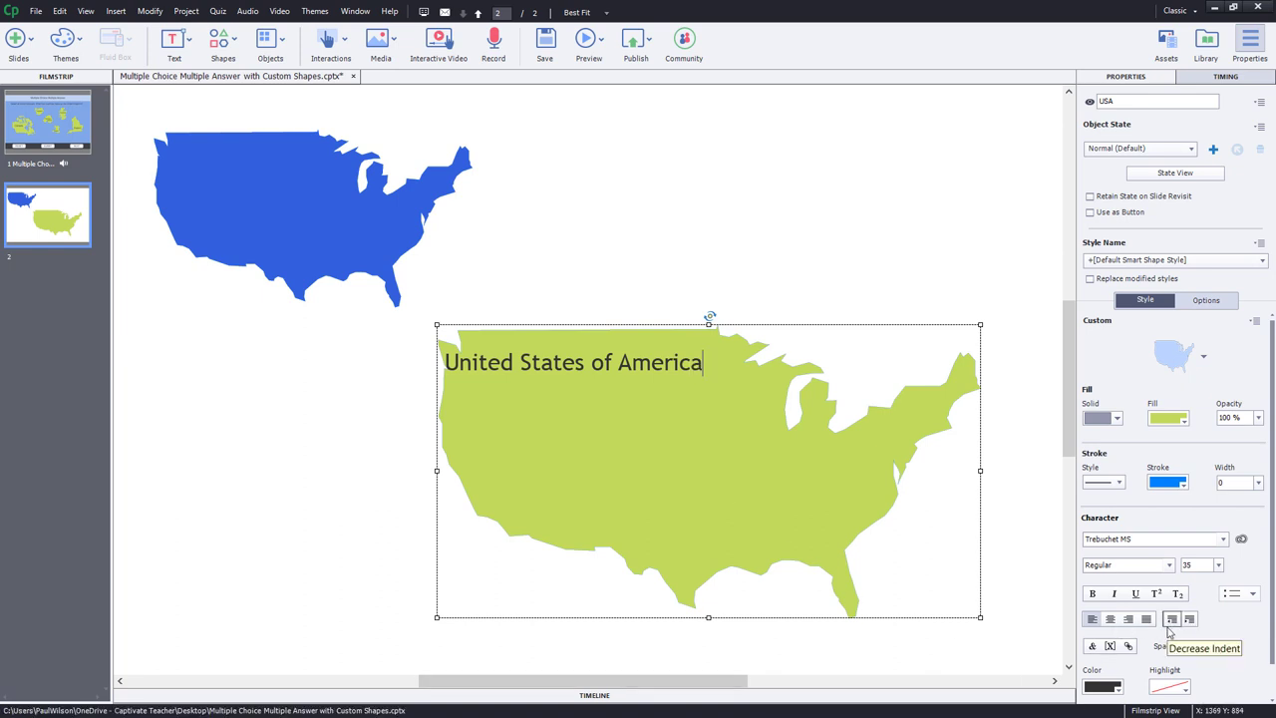
click(1109, 619)
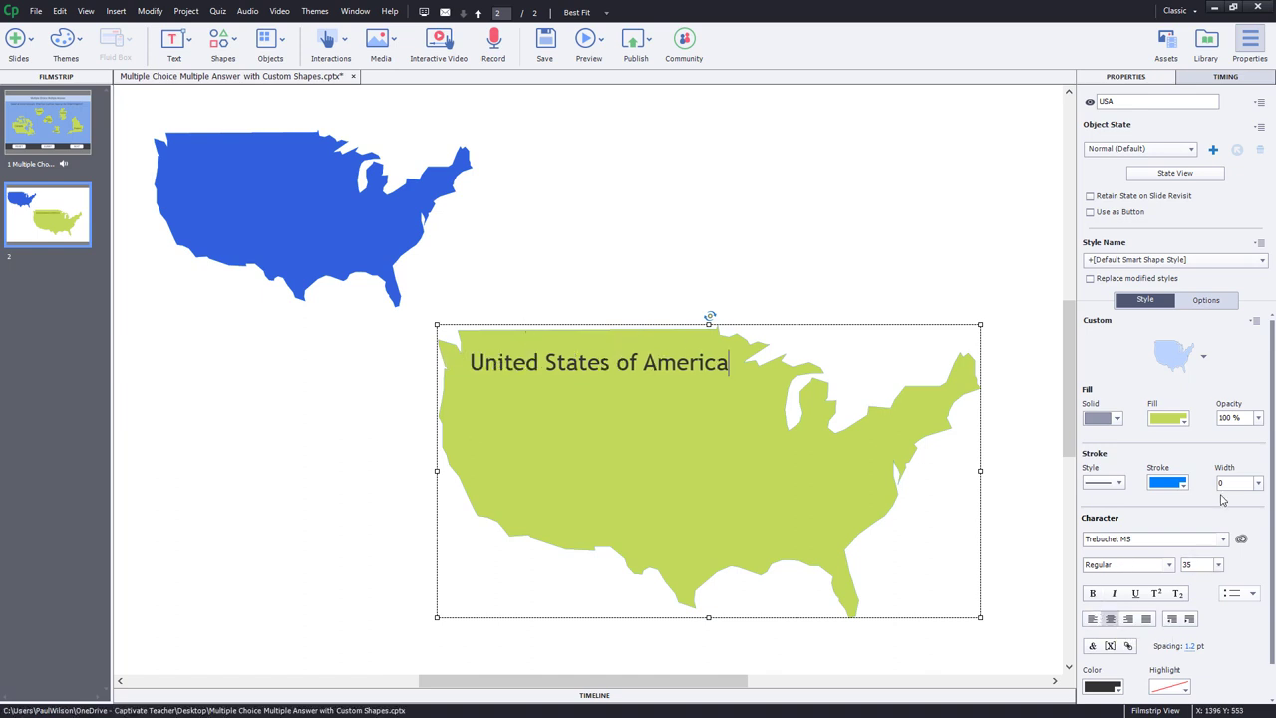
- Set the font size of the whole "United States of America" label to 75
click(1196, 565)
double_click(1202, 566)
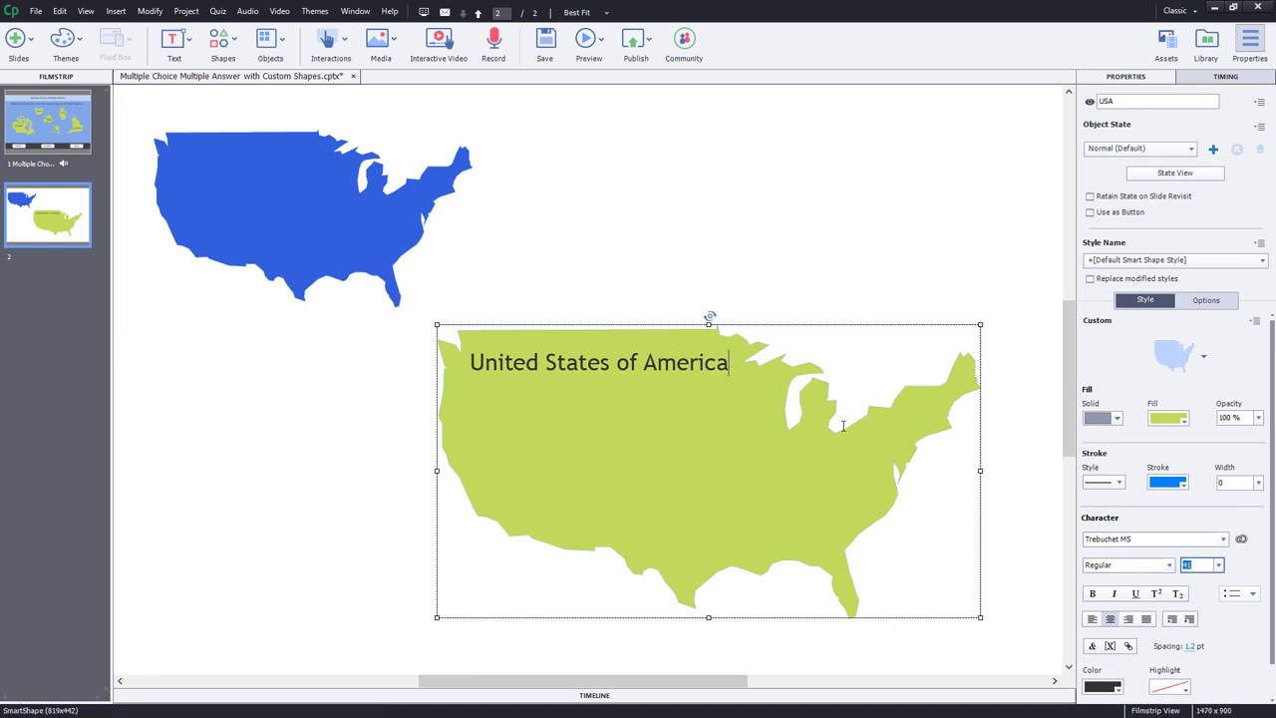
click(1219, 565)
click(1233, 537)
key(ctrl+a)
scroll(1198, 564, up, 17)
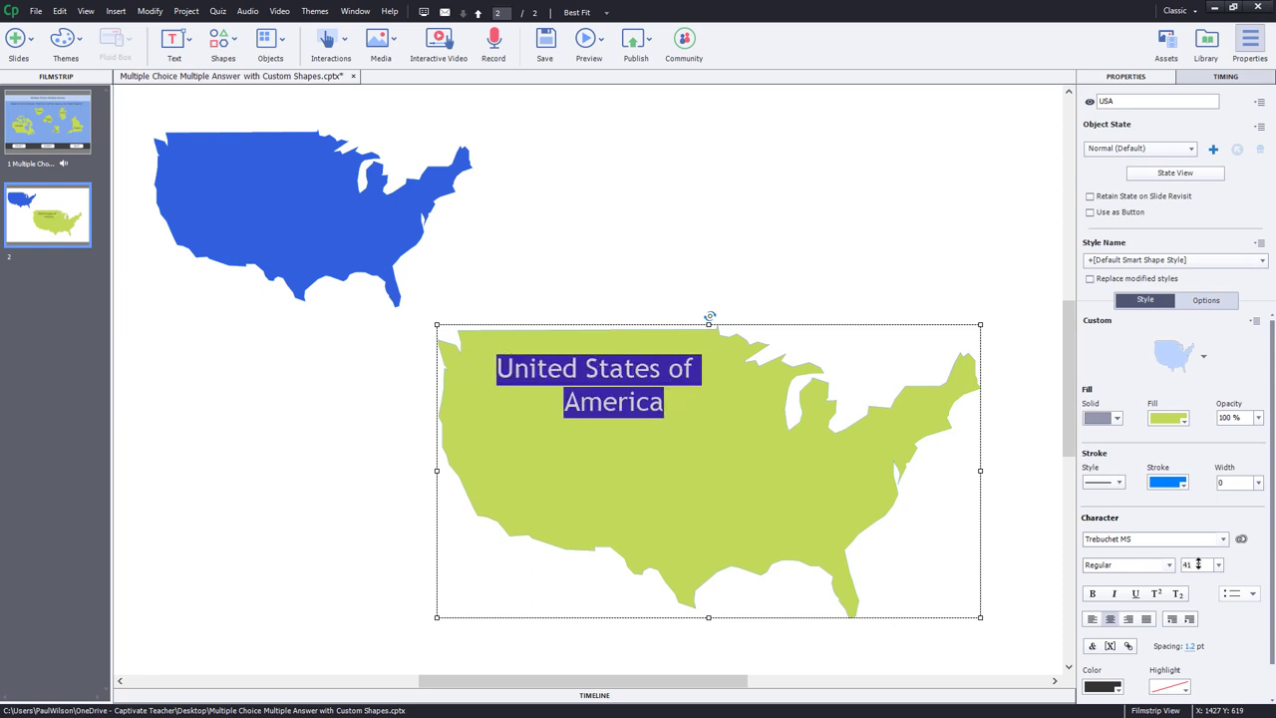
scroll(1197, 564, up, 15)
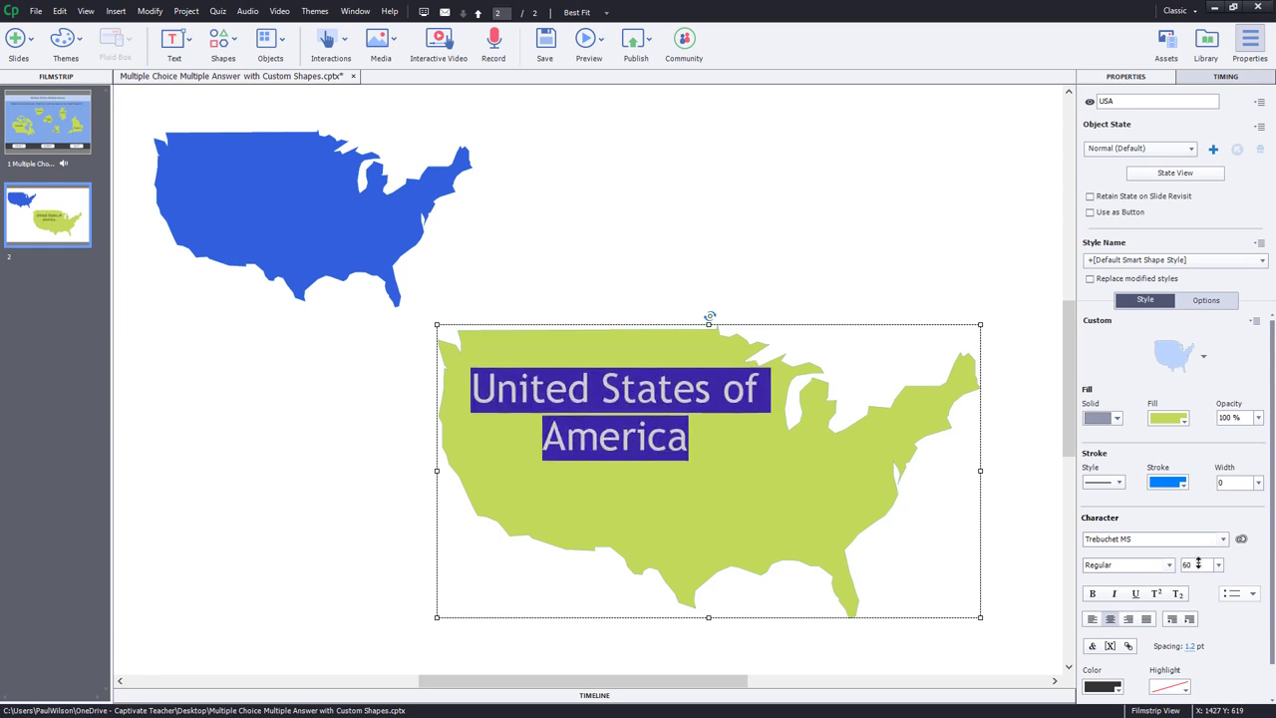
scroll(1197, 565, up, 10)
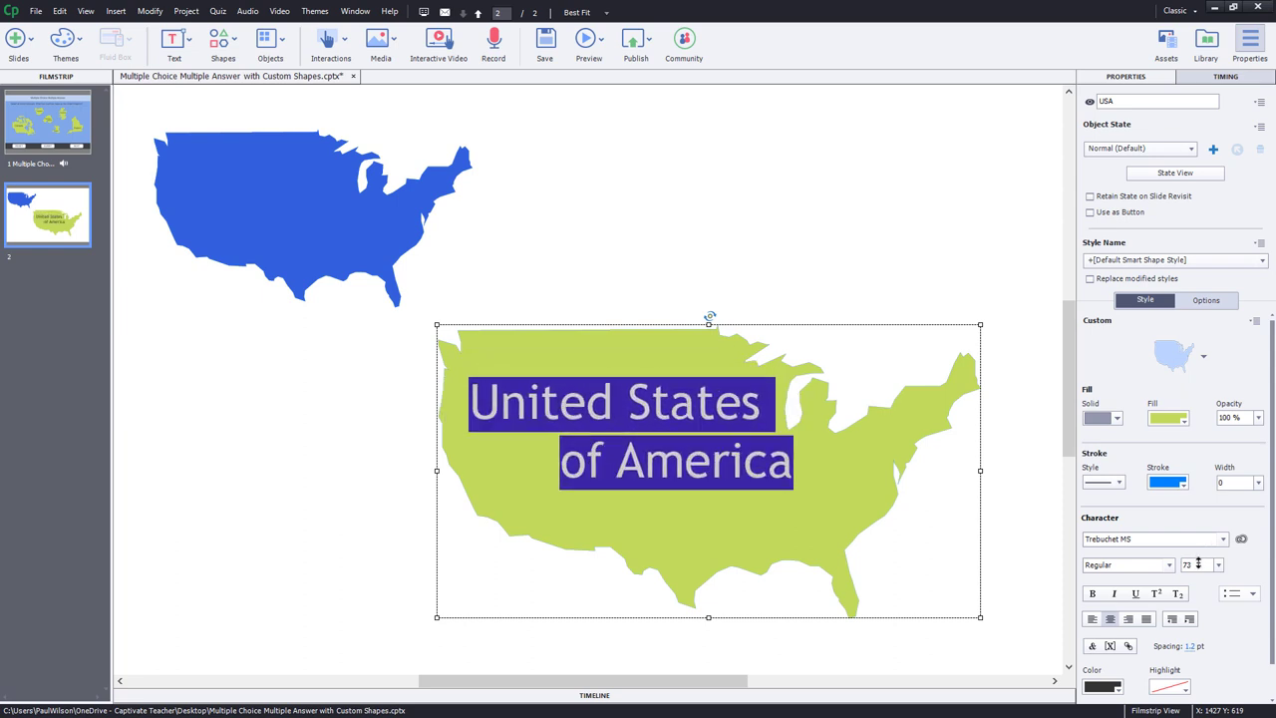
scroll(1197, 564, down, 2)
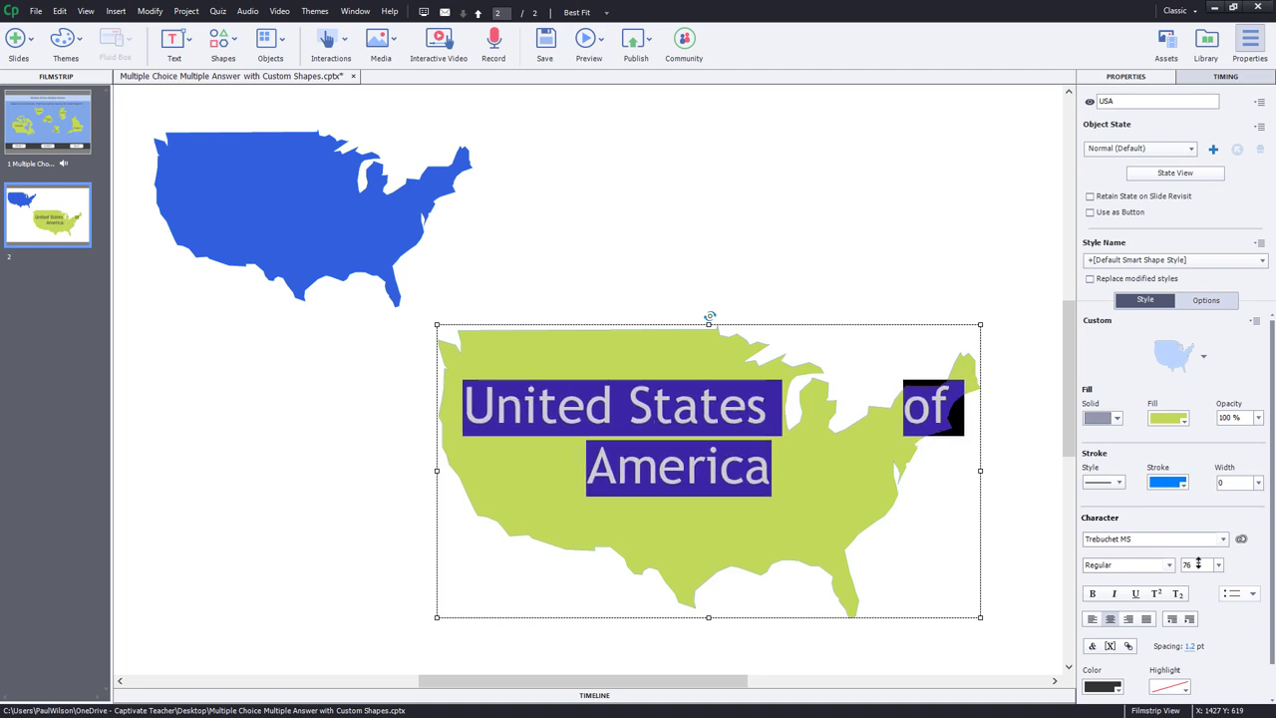
click(991, 589)
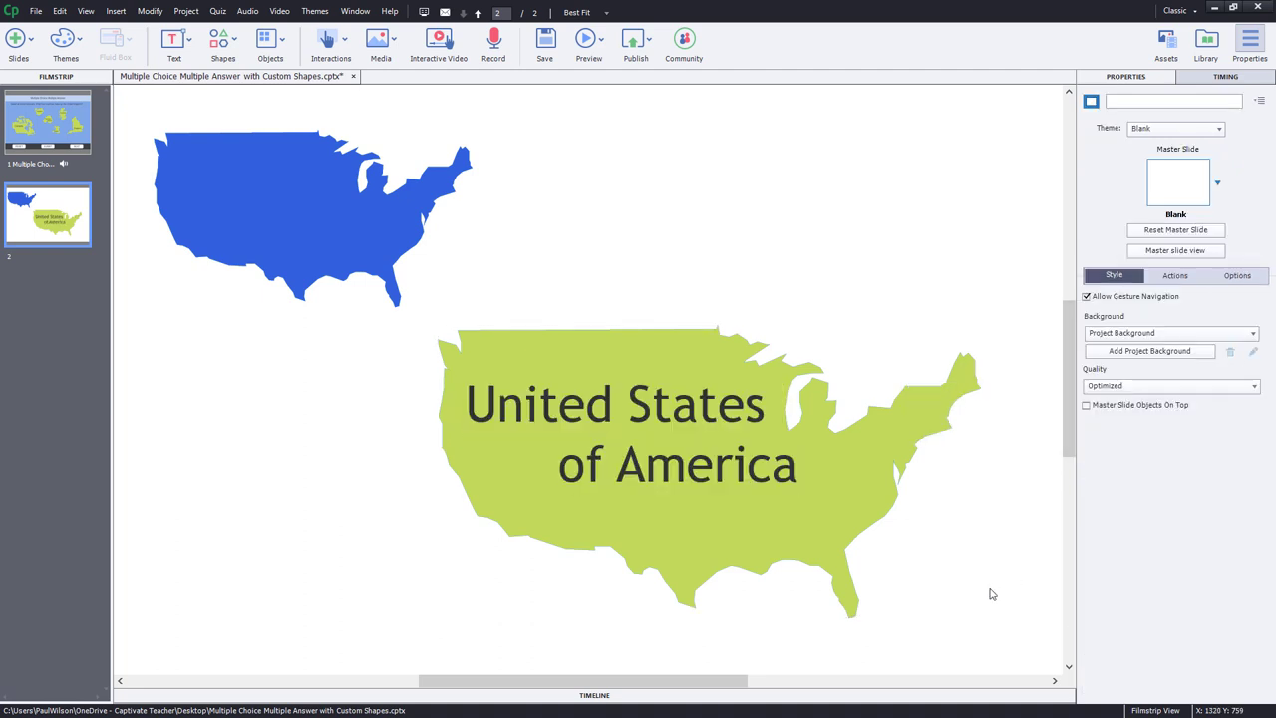
- Shrink the green shape proportionally, setting its width to 800 and reducing it further until "of America" fits on the second line
click(825, 481)
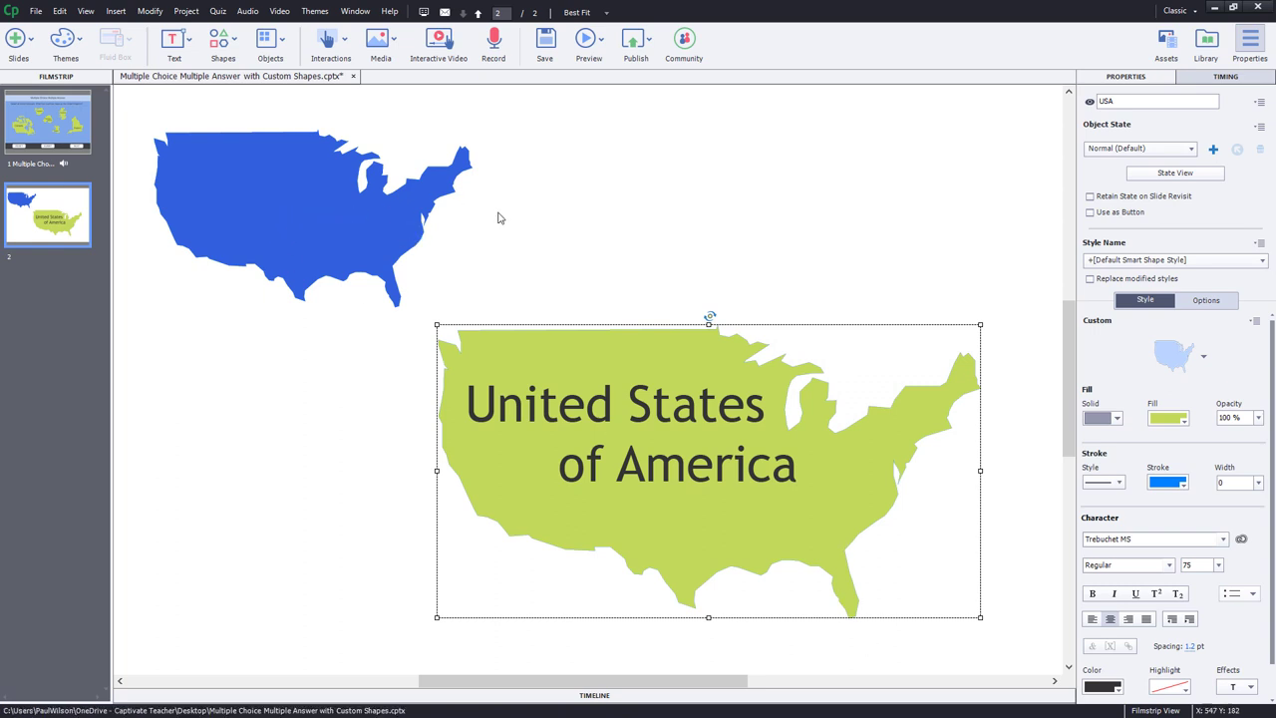
click(1208, 300)
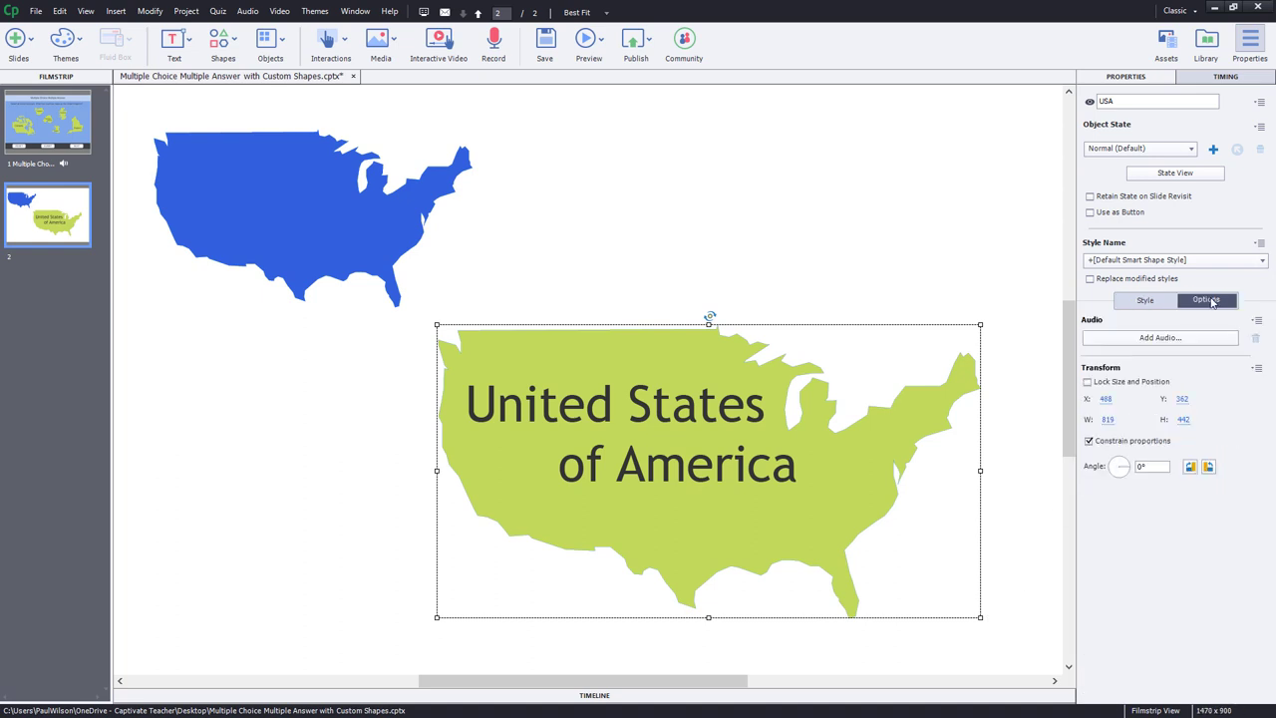
click(1107, 420)
text(800)
key(Return)
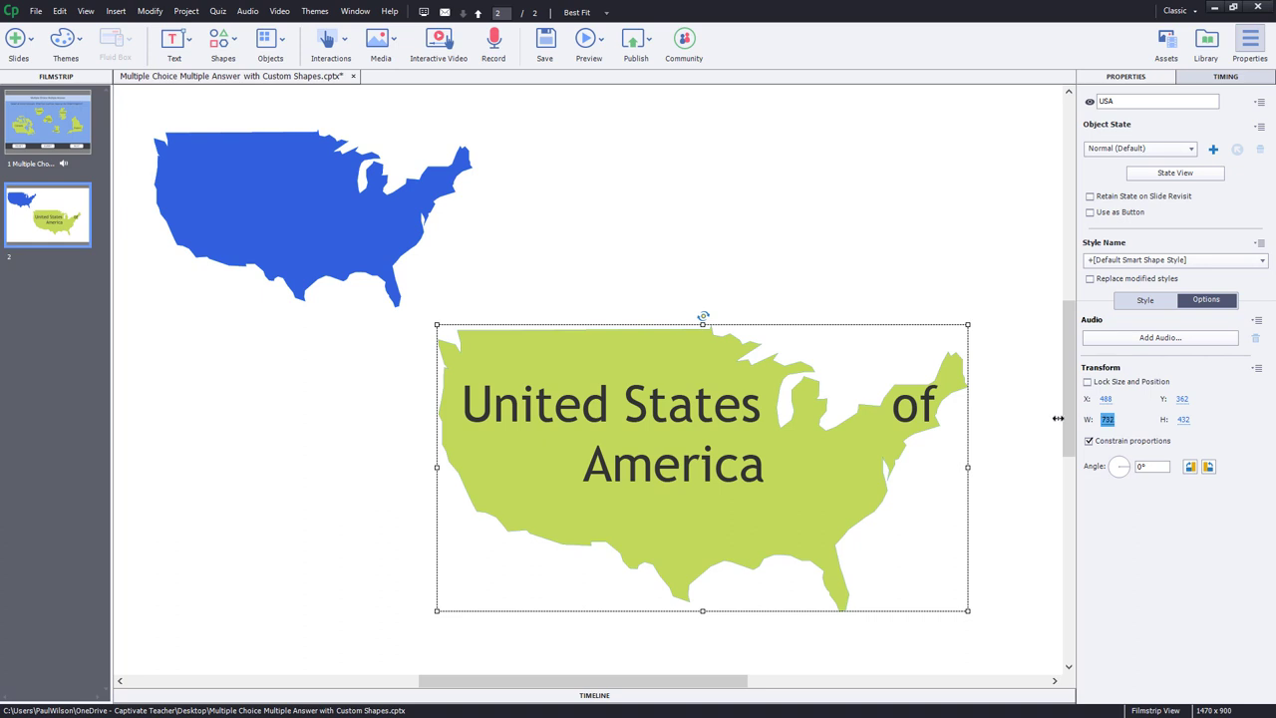
drag(1056, 418, 1009, 502)
click(991, 515)
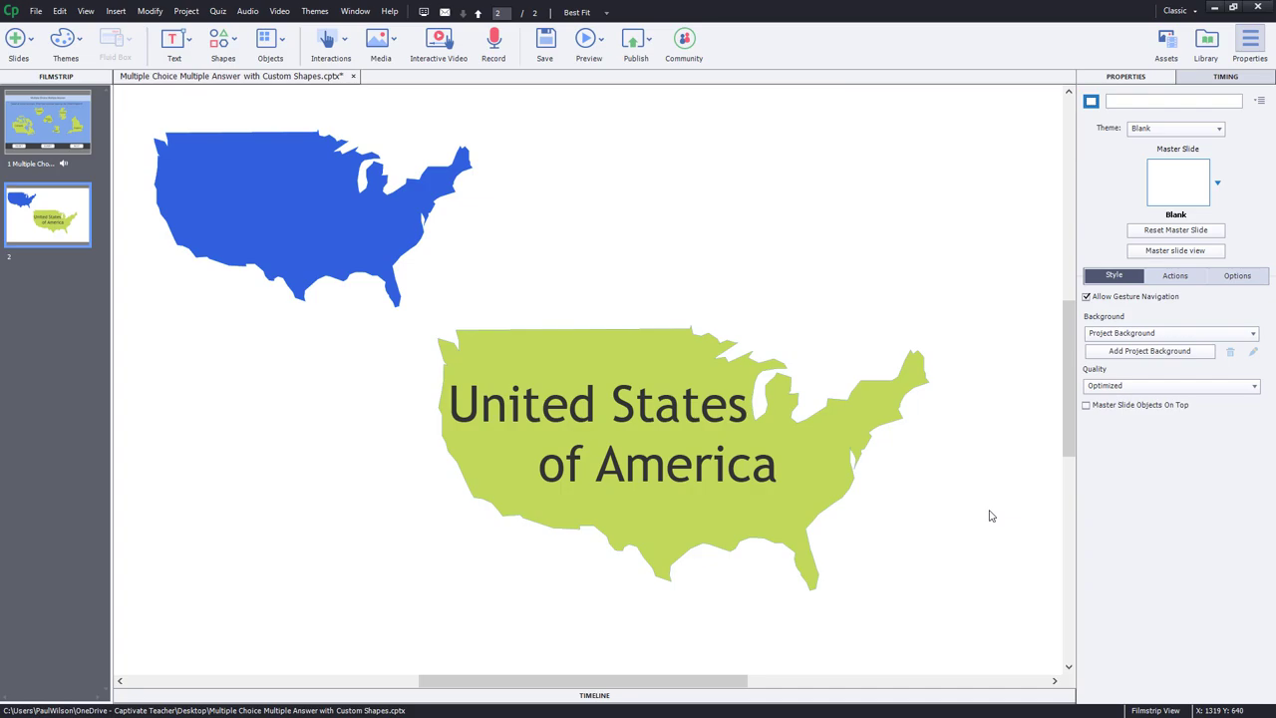